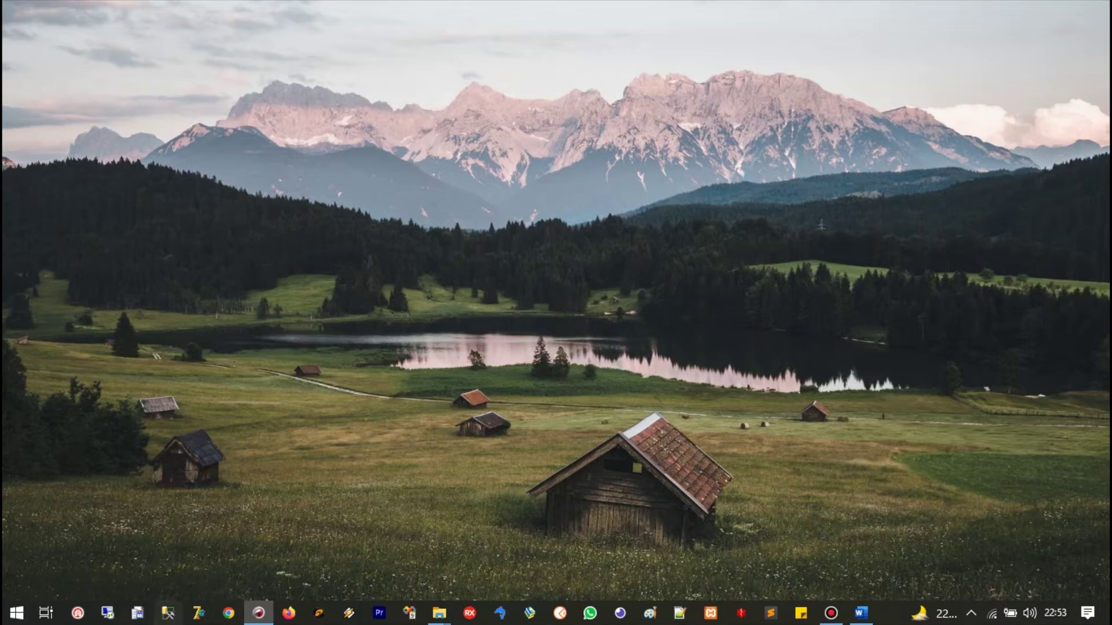
Open SQL Server Management Studio and connect to the local database engine with server name "." and Windows Authentication
{"action": "left_click", "coordinate": [168, 613]}
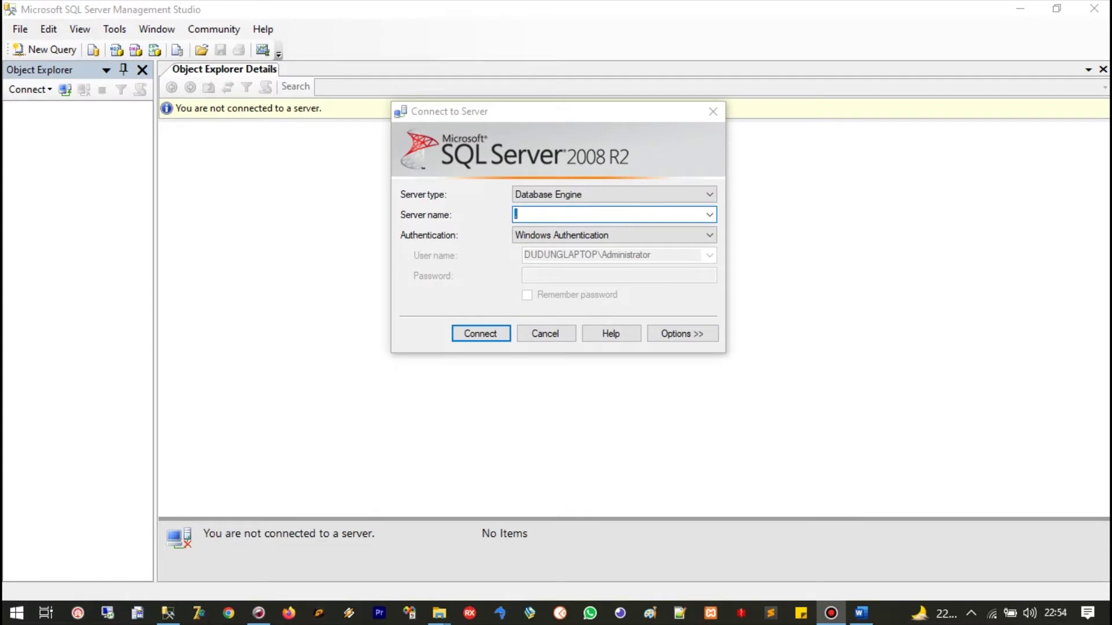
{"action": "type", "text": "."}
{"action": "key", "text": "Return"}
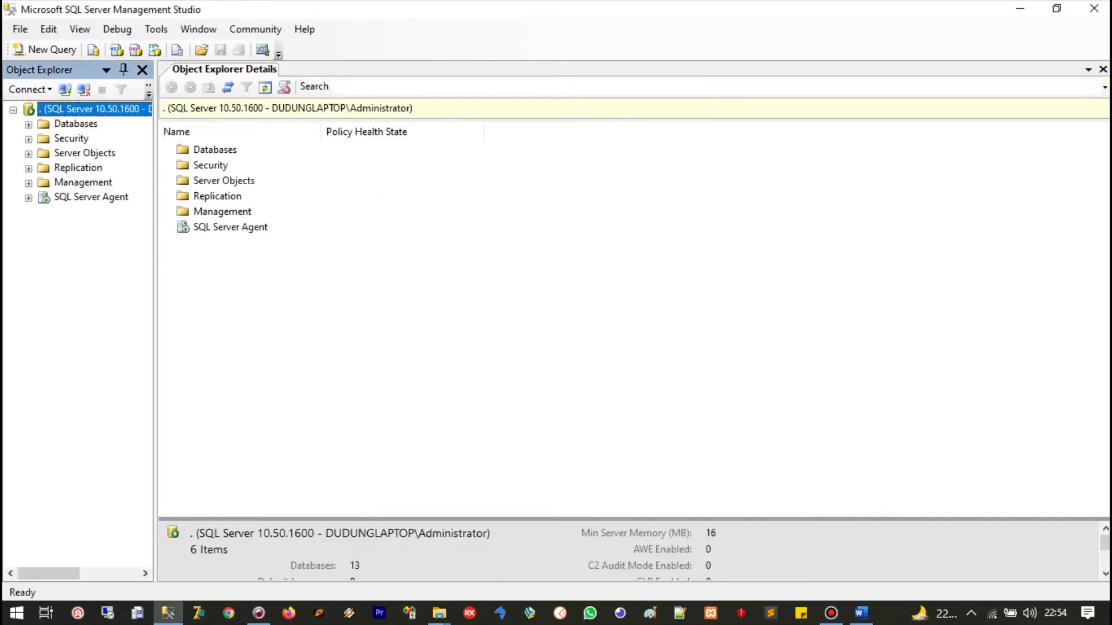
Create a new maintenance plan named ReindexDatabaseSBKlinikReal in the server's Maintenance Plans folder
{"action": "left_click", "coordinate": [83, 181]}
{"action": "double_click", "coordinate": [83, 182]}
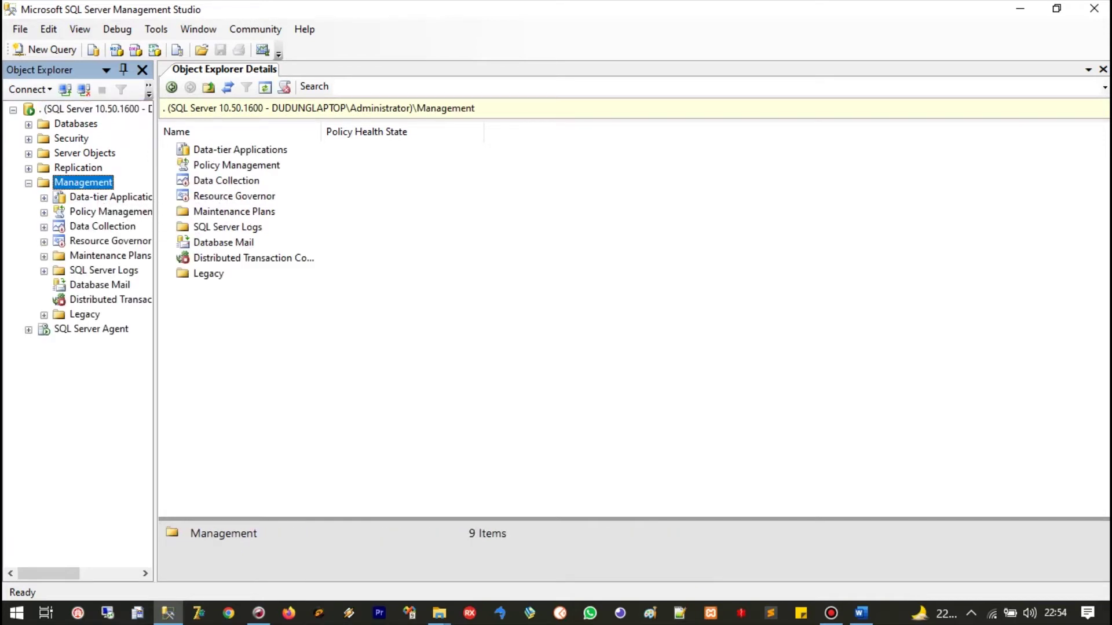
{"action": "double_click", "coordinate": [110, 256]}
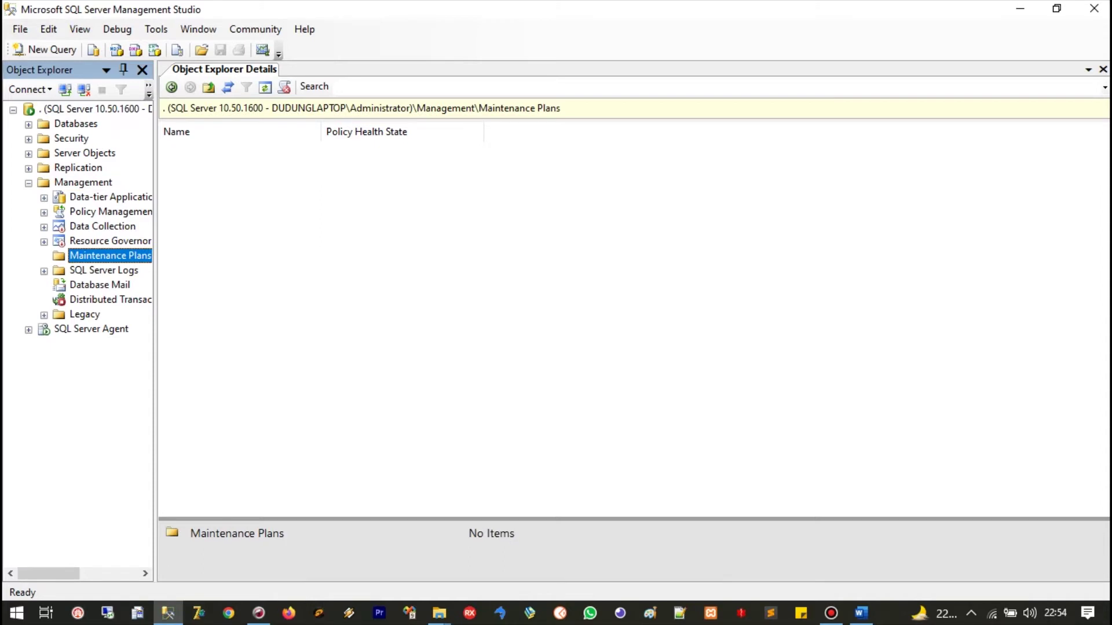
{"action": "right_click", "coordinate": [328, 268]}
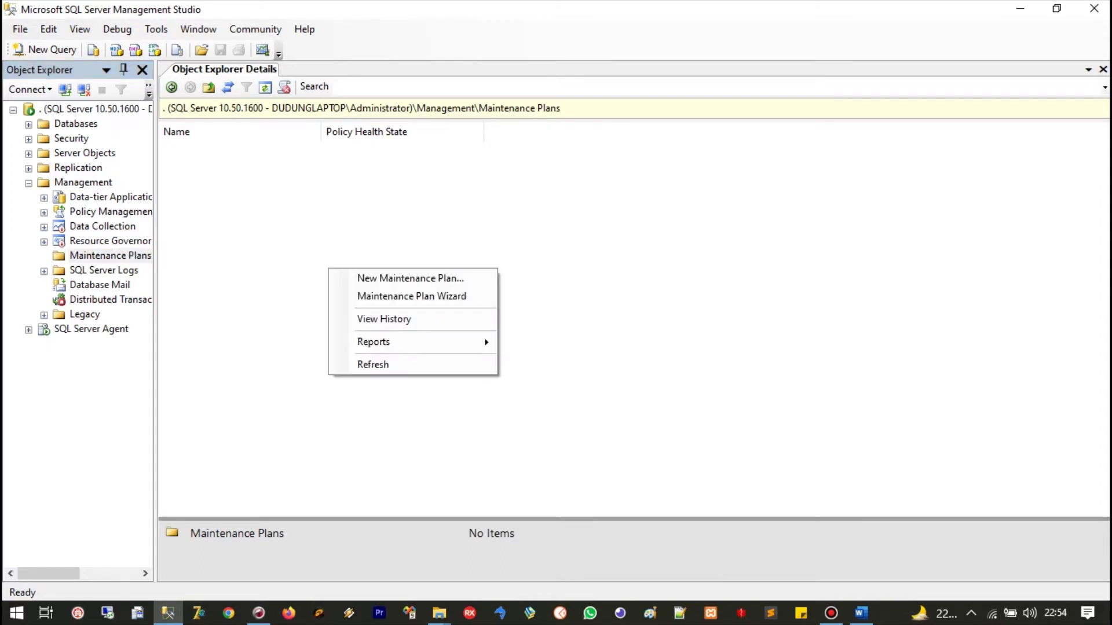
{"action": "left_click", "coordinate": [410, 278]}
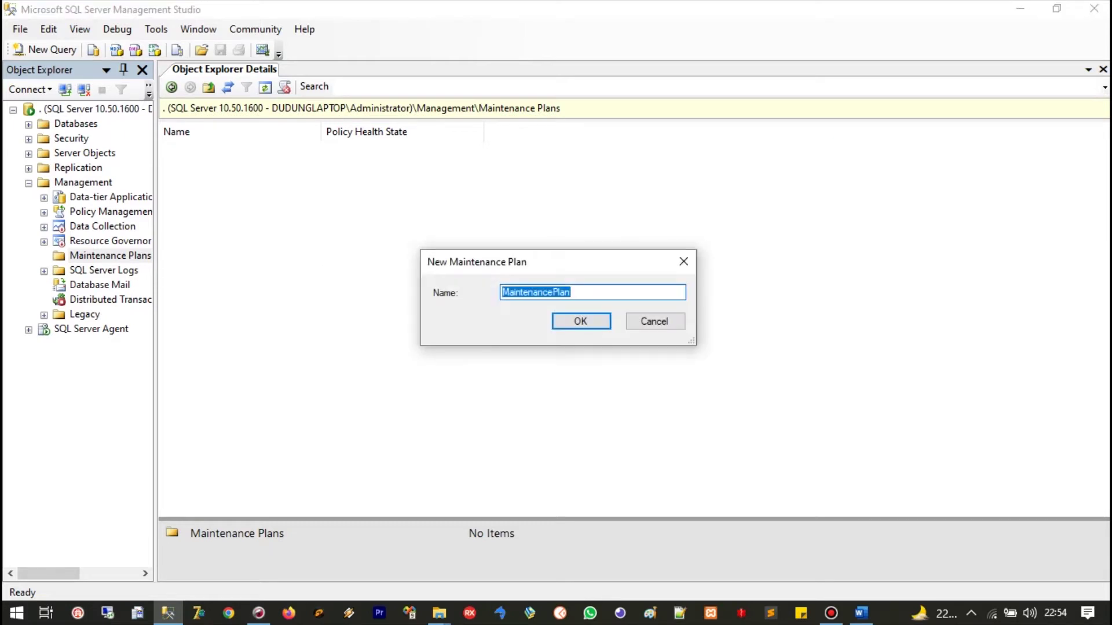
{"action": "type", "text": "Reindex "}
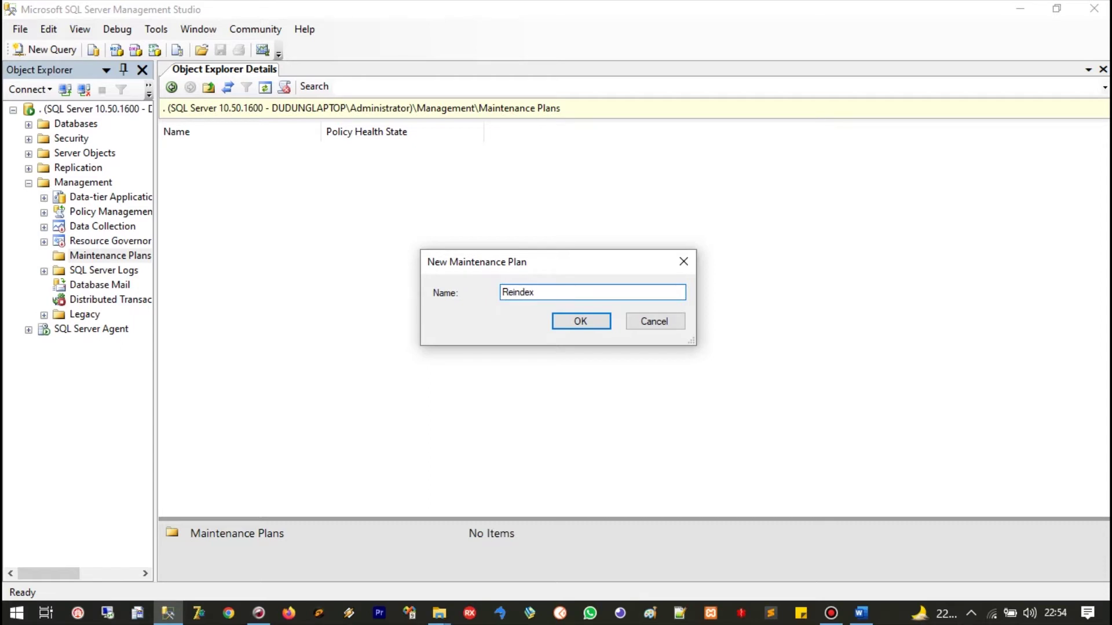
{"action": "type", "text": "DatabaseSBKlinikReal"}
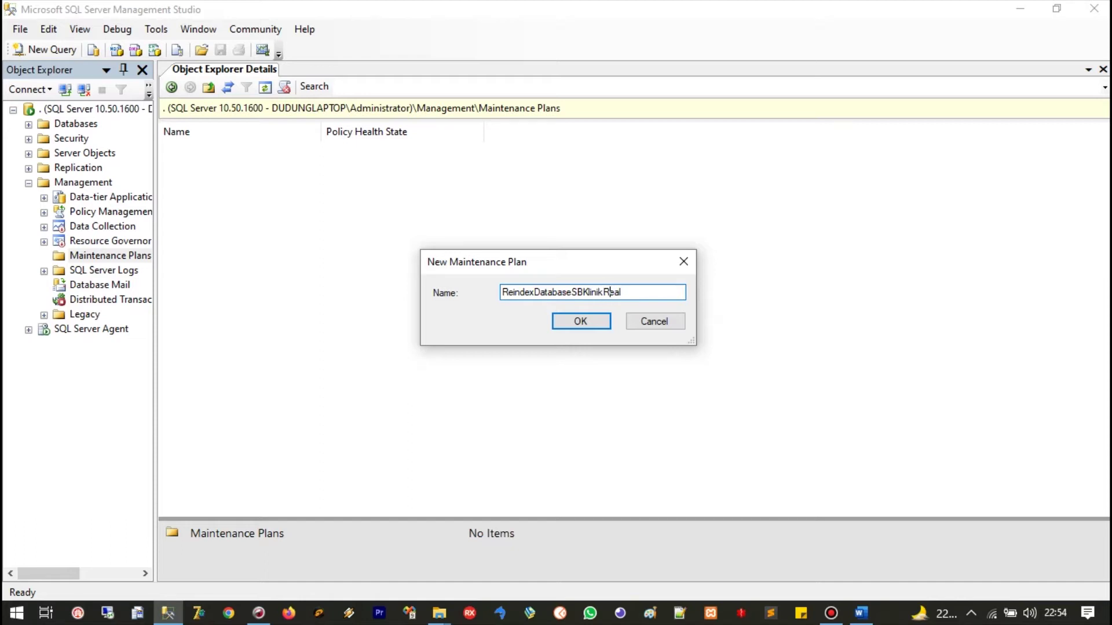
{"action": "left_click", "coordinate": [581, 322]}
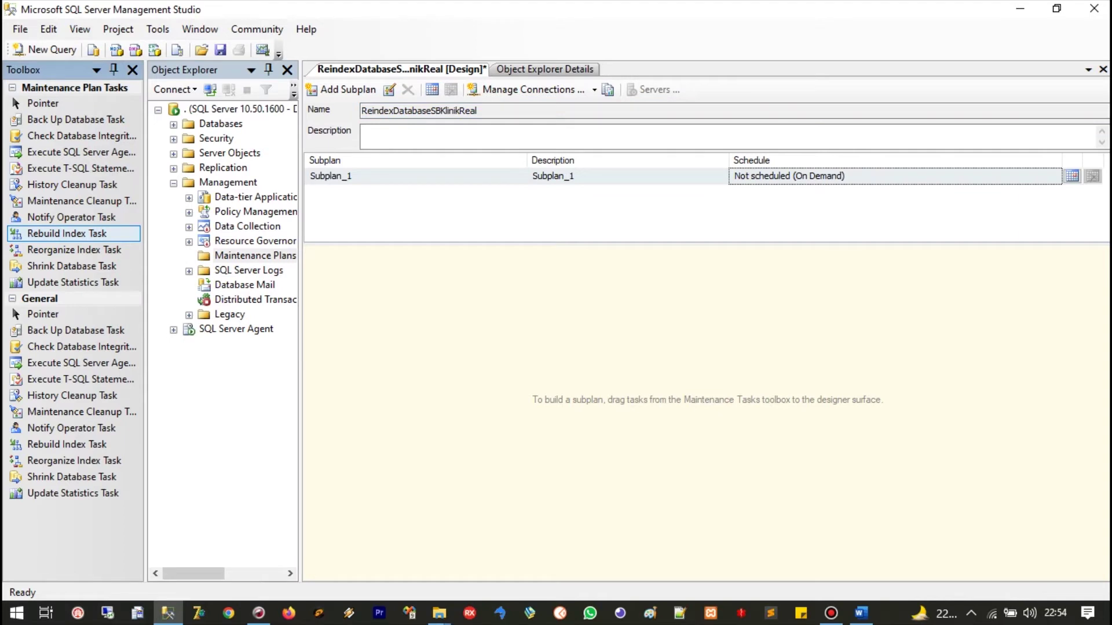
Add a Rebuild Index Task to the design surface of Subplan_1
{"action": "left_click_drag", "start_coordinate": [67, 233], "coordinate": [421, 351]}
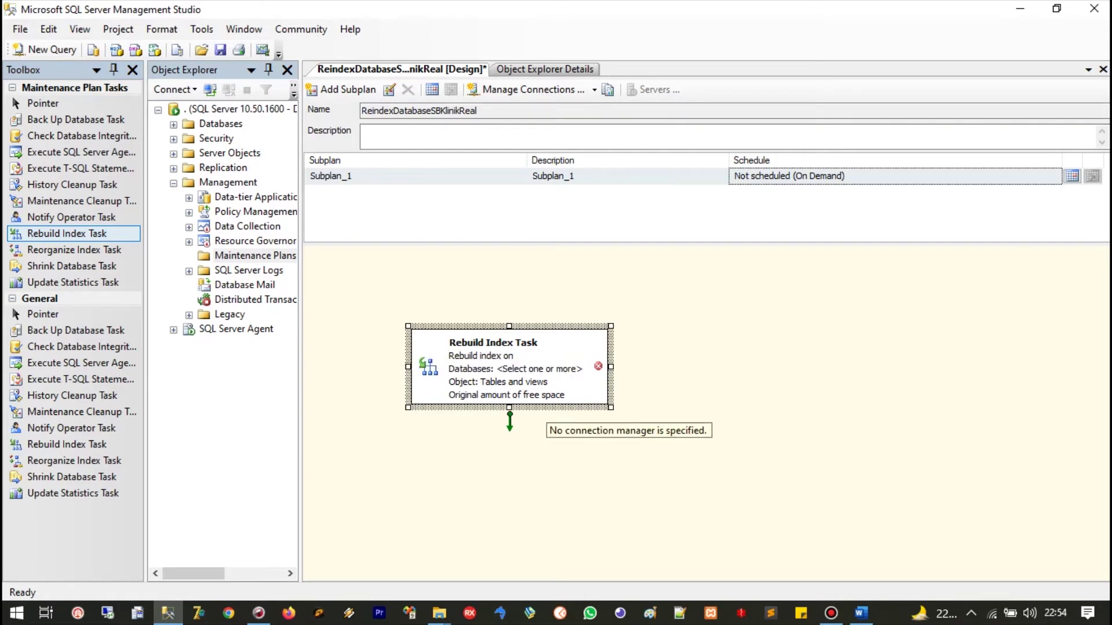
{"action": "right_click", "coordinate": [572, 350]}
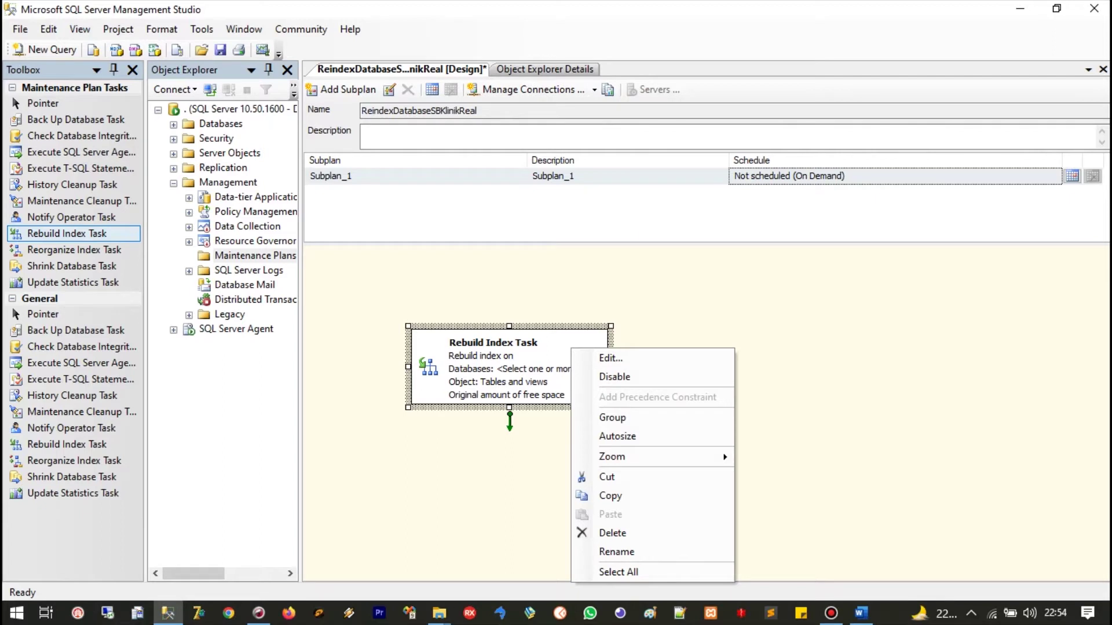
{"action": "left_click", "coordinate": [559, 346]}
{"action": "double_click", "coordinate": [559, 345]}
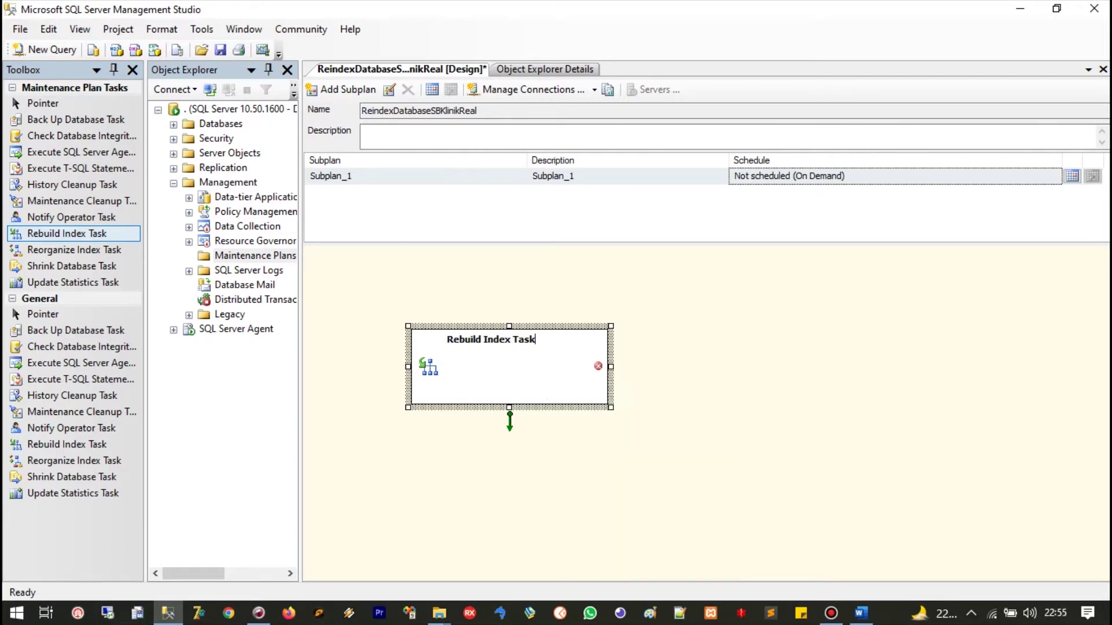
{"action": "key", "text": "Return"}
{"action": "right_click", "coordinate": [590, 167]}
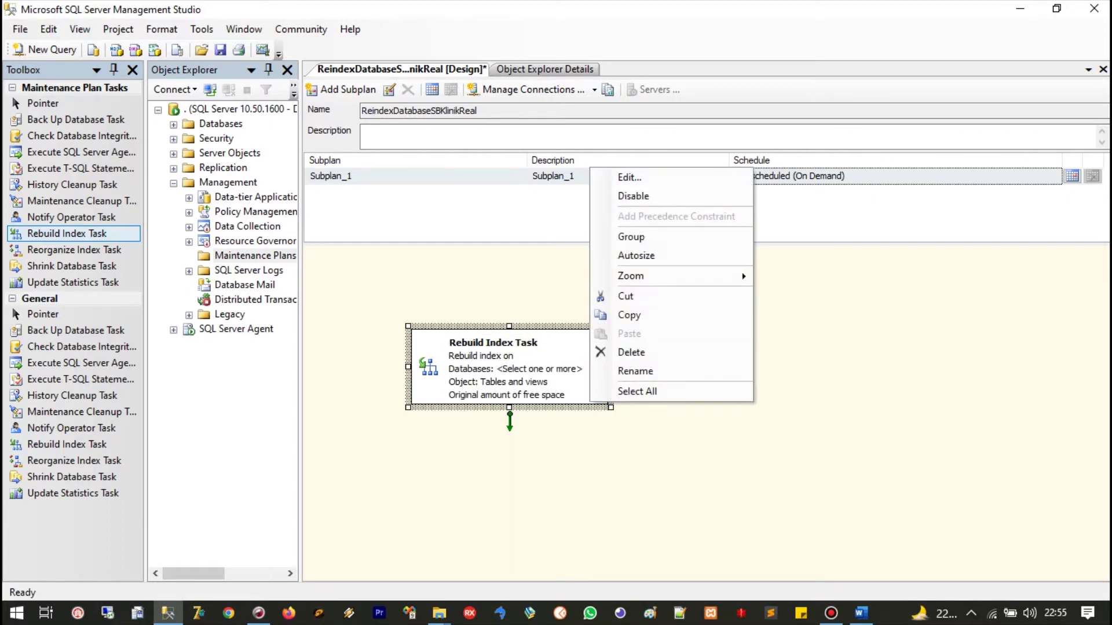
{"action": "left_click", "coordinate": [635, 372]}
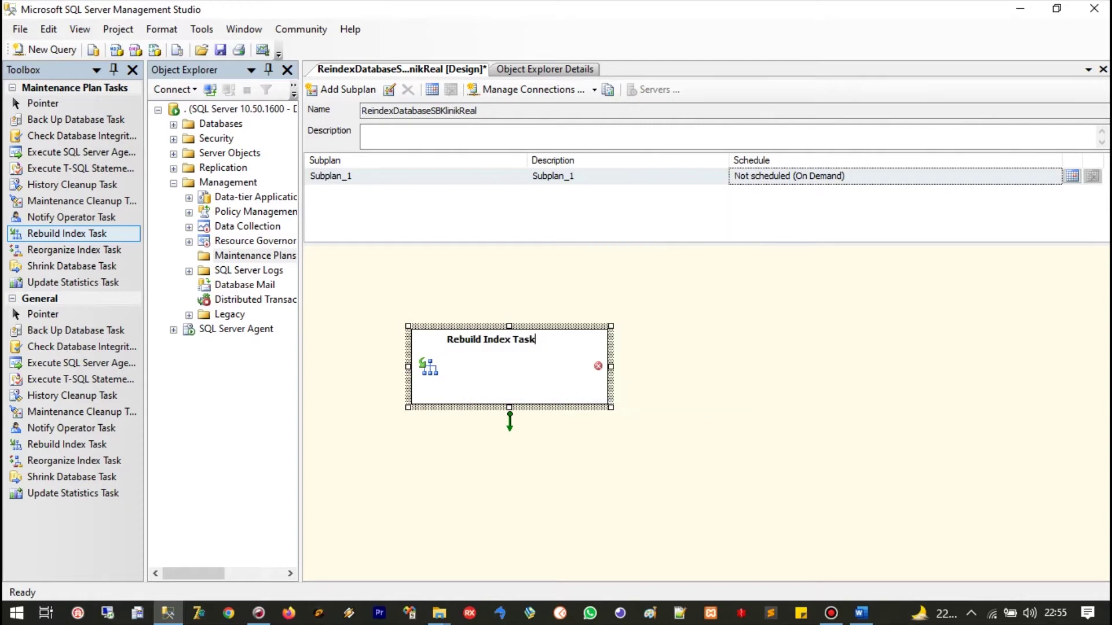
Configure the Rebuild Index Task for the DBKlinikReal database on the local server connection, and save the maintenance plan
{"action": "double_click", "coordinate": [510, 373]}
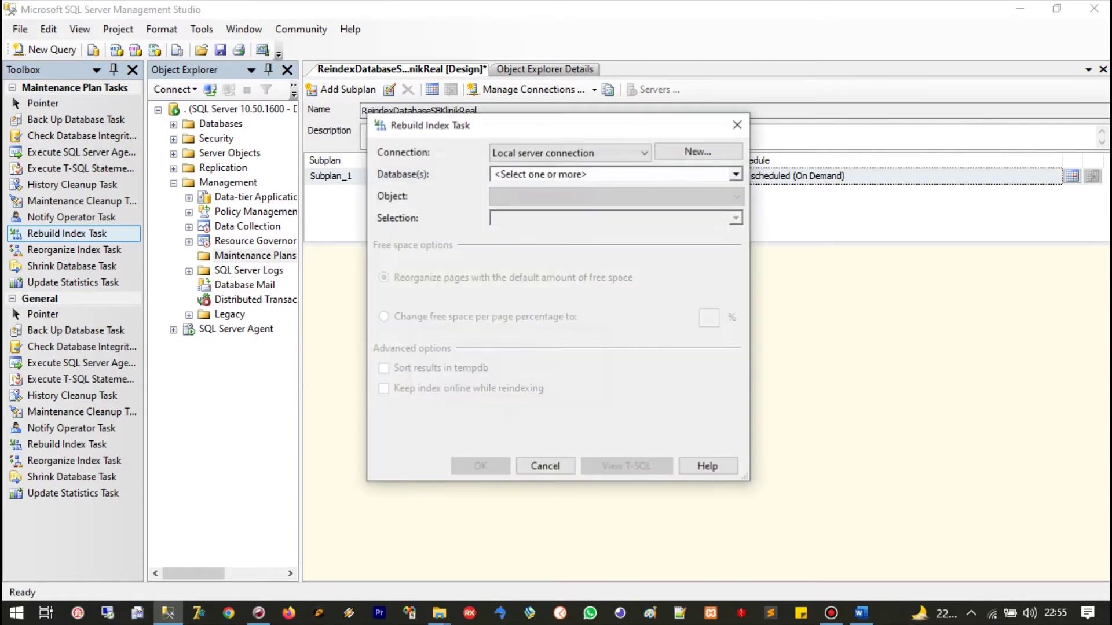
{"action": "left_click", "coordinate": [643, 153]}
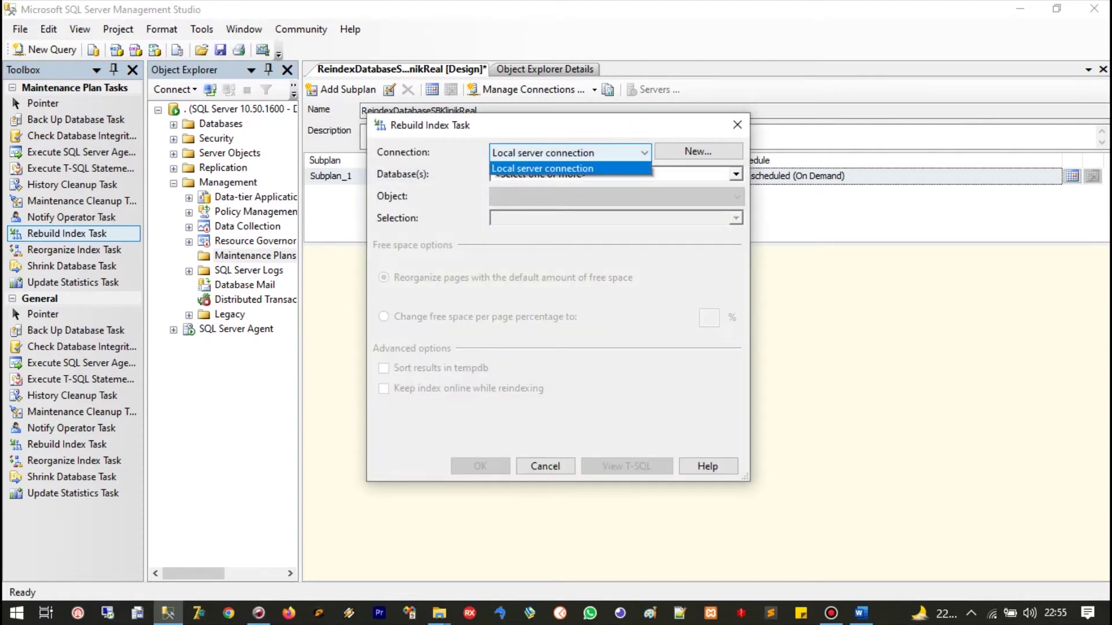
{"action": "left_click", "coordinate": [643, 153]}
{"action": "key", "text": "Tab"}
{"action": "key", "text": "Tab"}
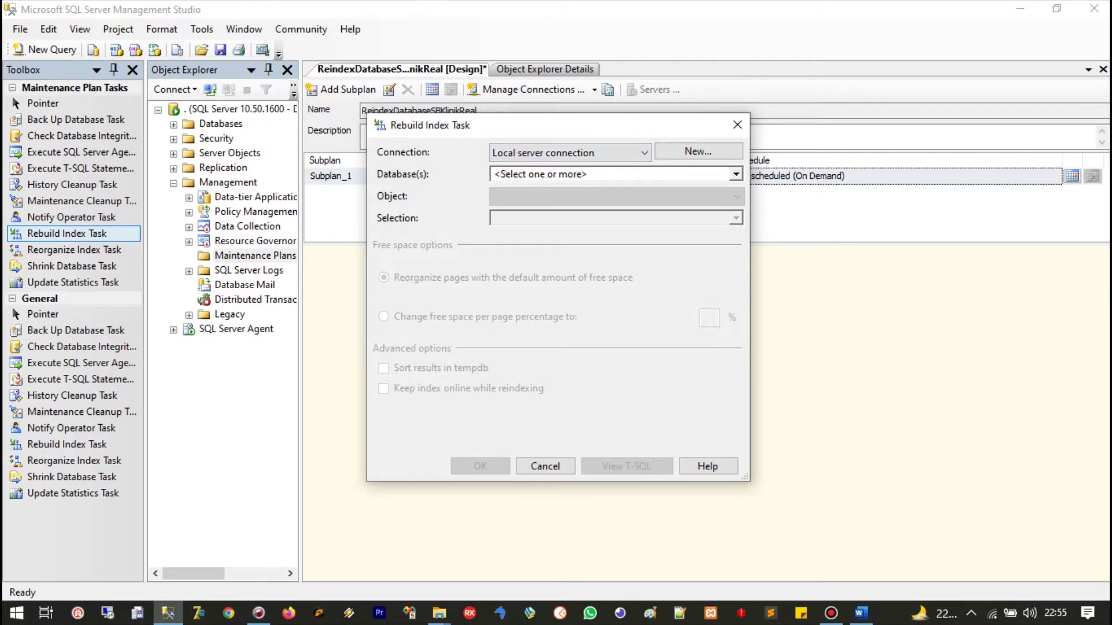
{"action": "key", "text": "alt+Down"}
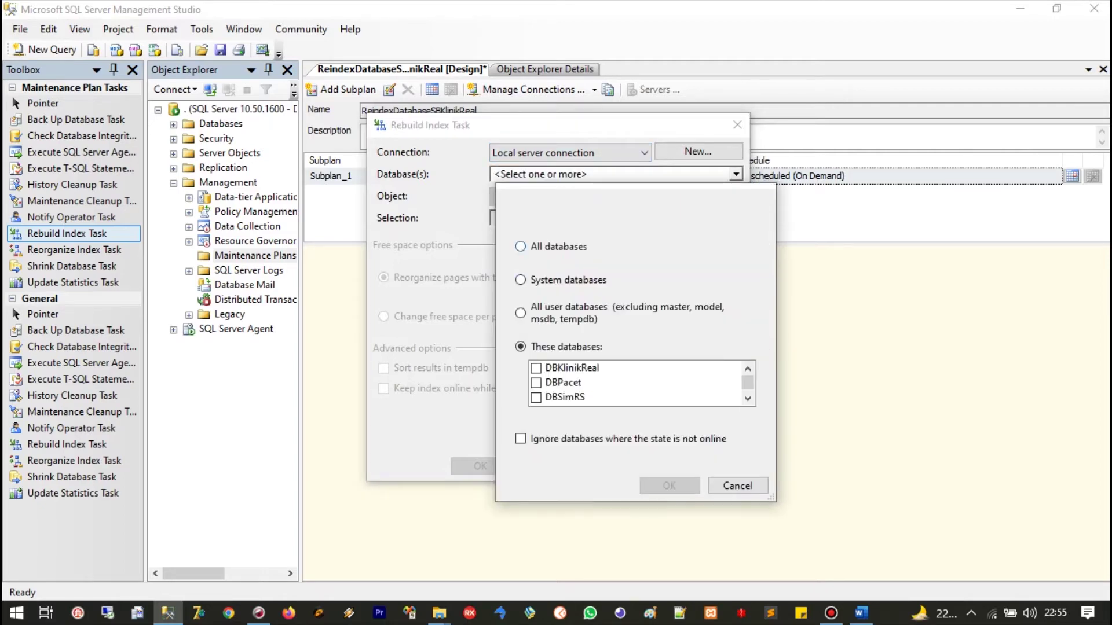
{"action": "left_click", "coordinate": [537, 369]}
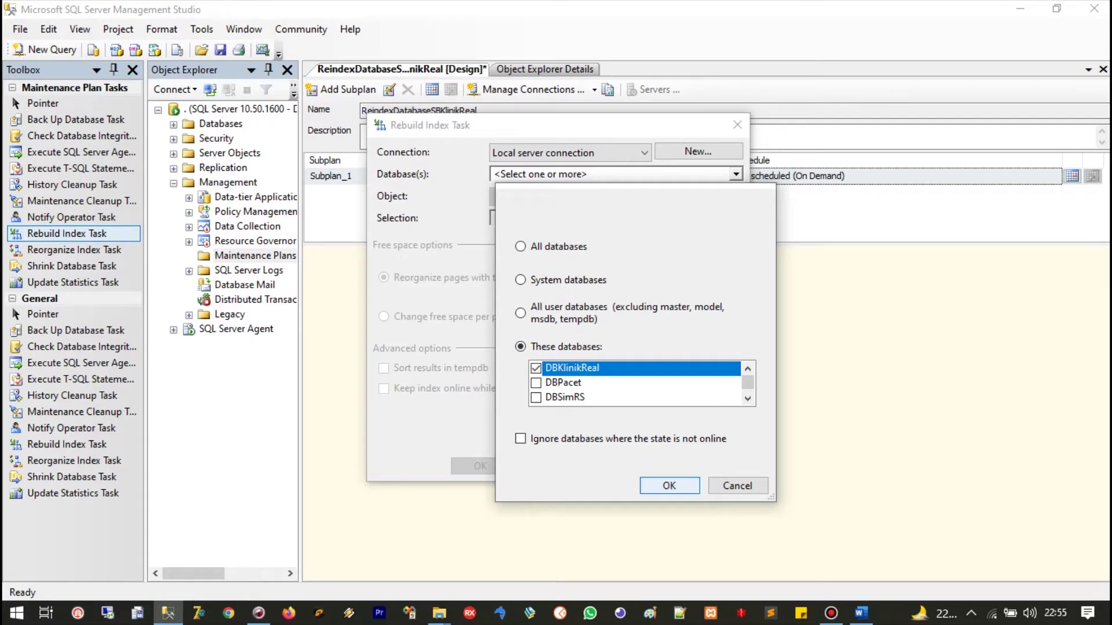
{"action": "key", "text": "Return"}
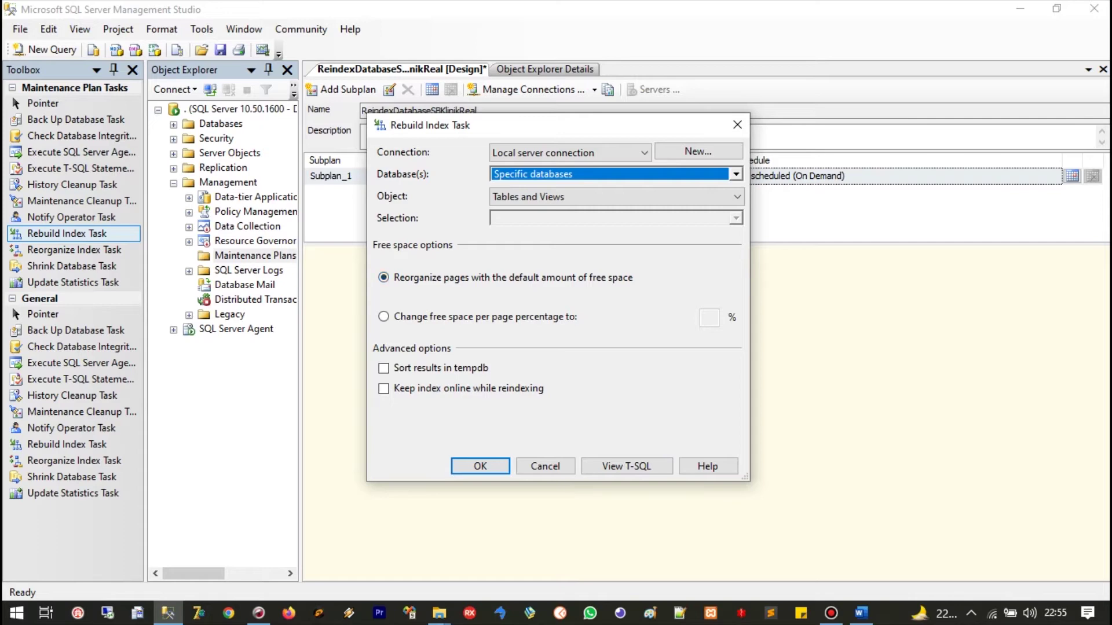
{"action": "left_click", "coordinate": [480, 466]}
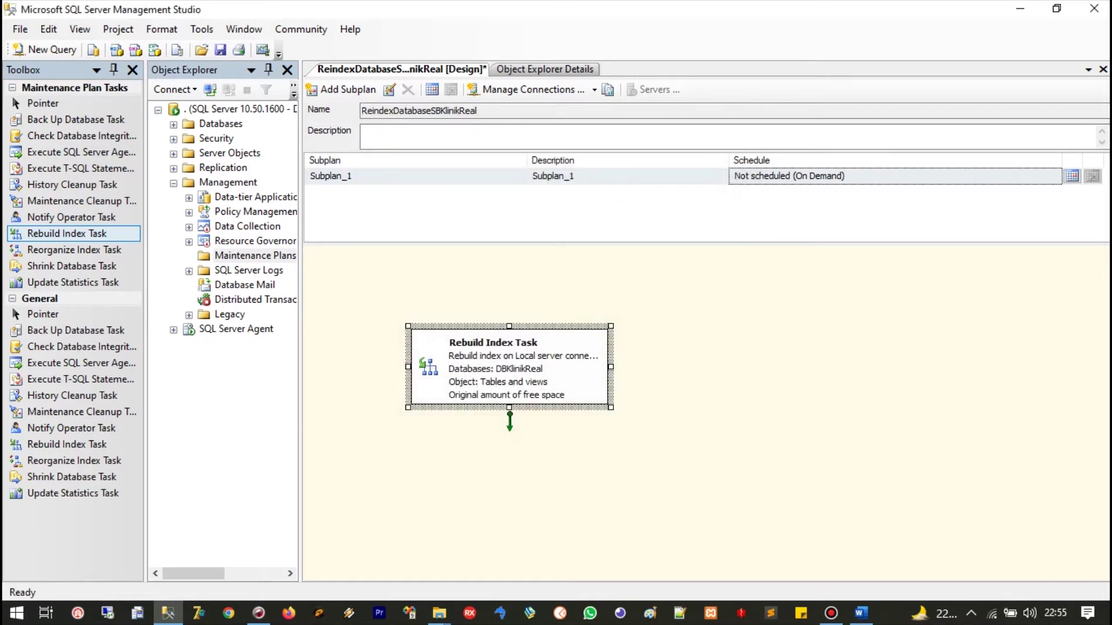
{"action": "left_click", "coordinate": [480, 466]}
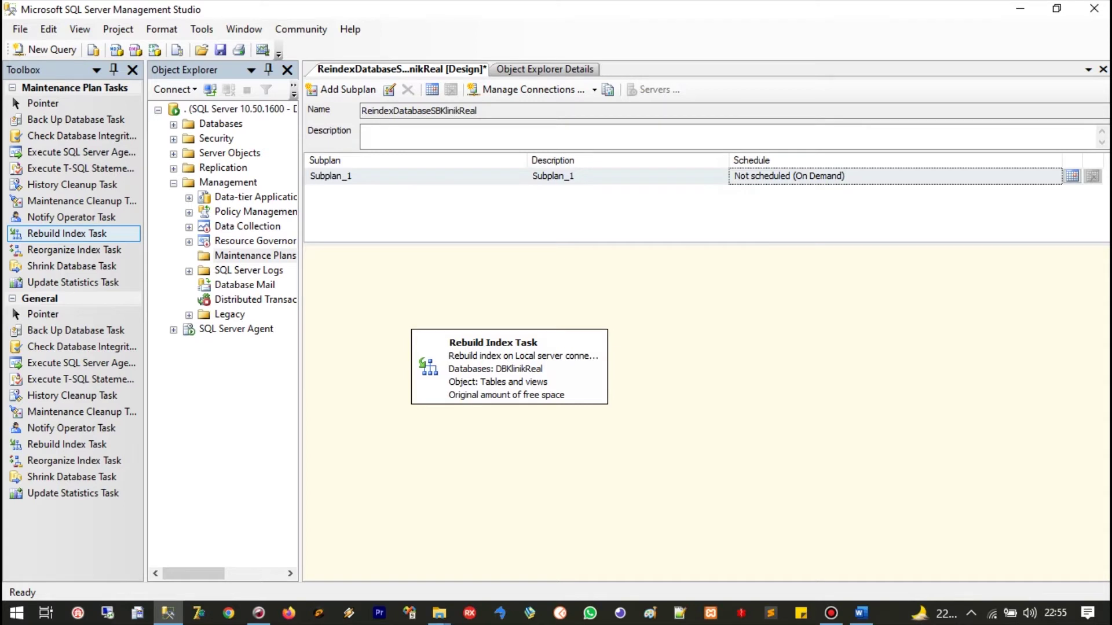
{"action": "key", "text": "ctrl+s"}
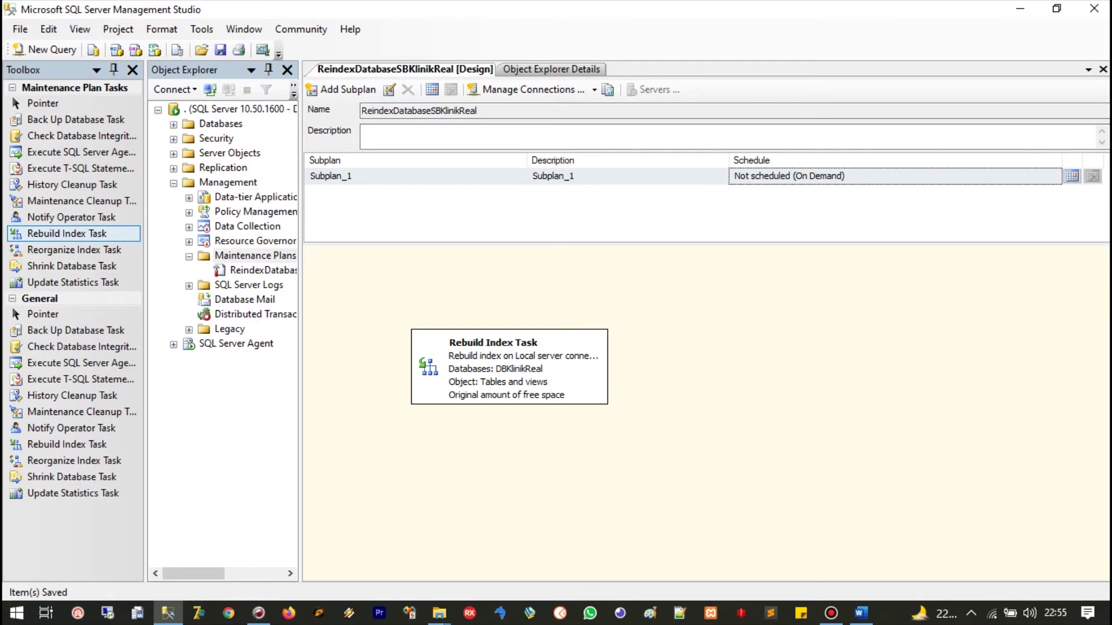
Open the properties of the SQL Server Agent job ReindexDatabaseSBKlinikReal.Subplan_1 and view its job steps
{"action": "double_click", "coordinate": [250, 345]}
{"action": "left_click", "coordinate": [224, 359]}
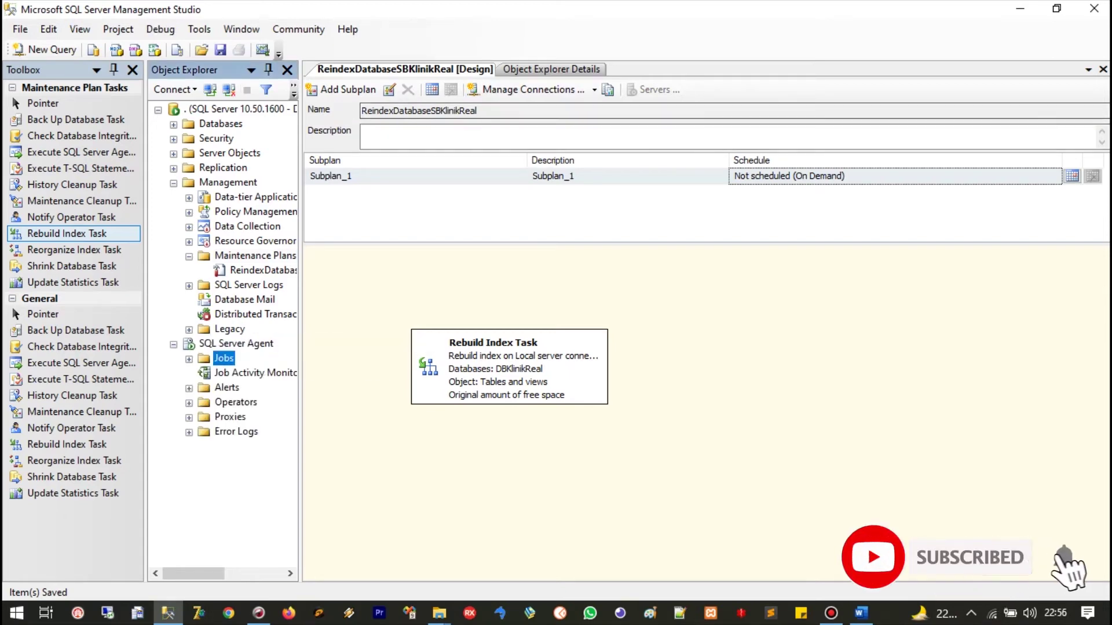
{"action": "left_click", "coordinate": [512, 70]}
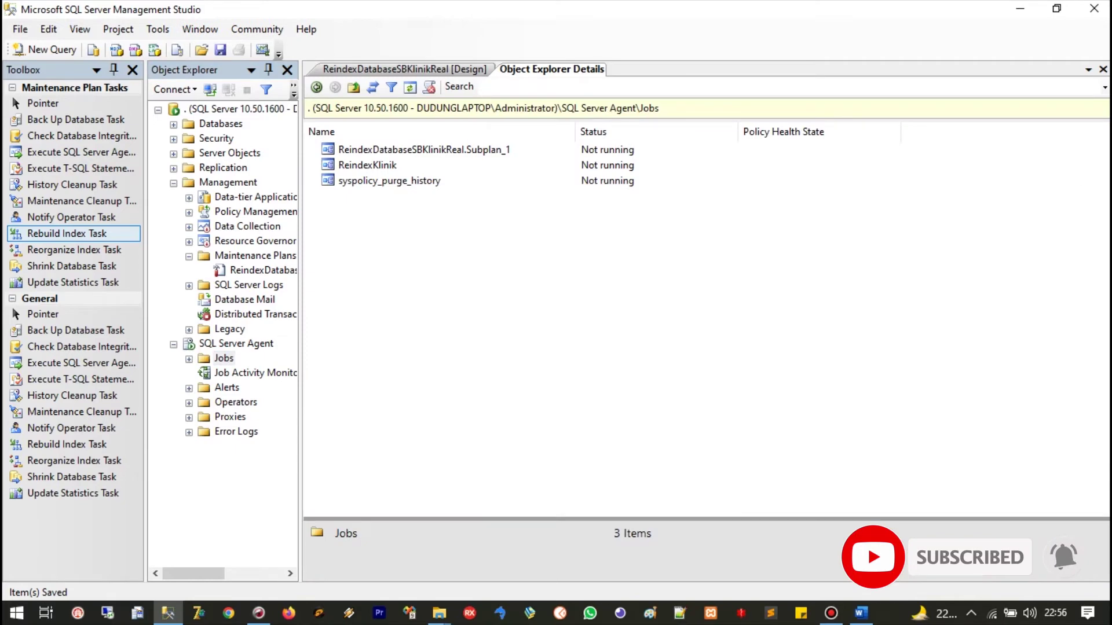
{"action": "left_click", "coordinate": [458, 150]}
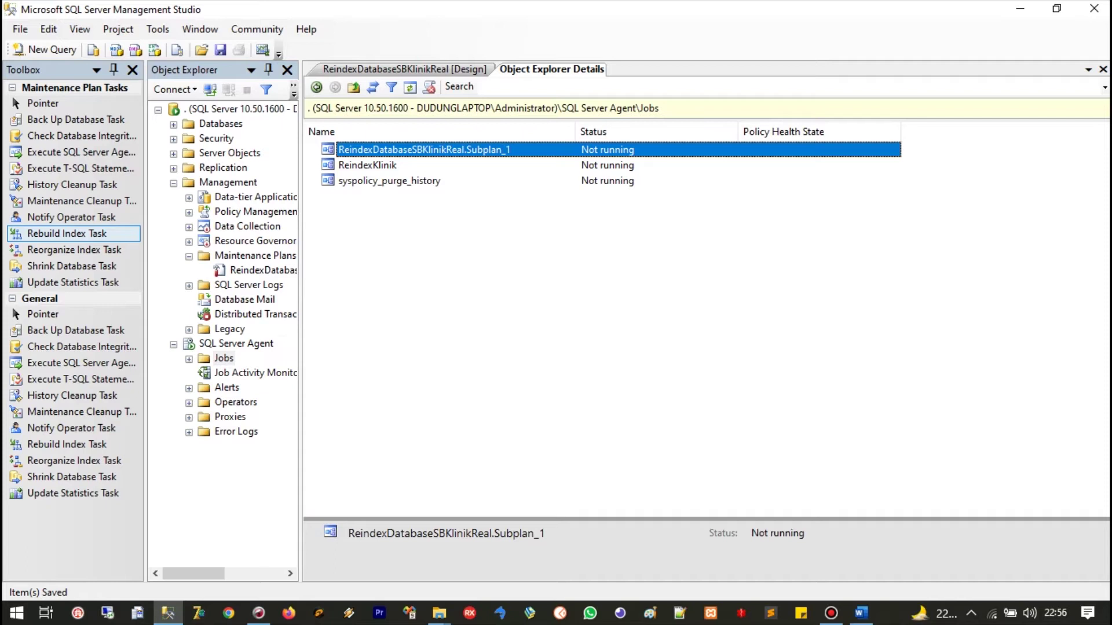
{"action": "right_click", "coordinate": [417, 150]}
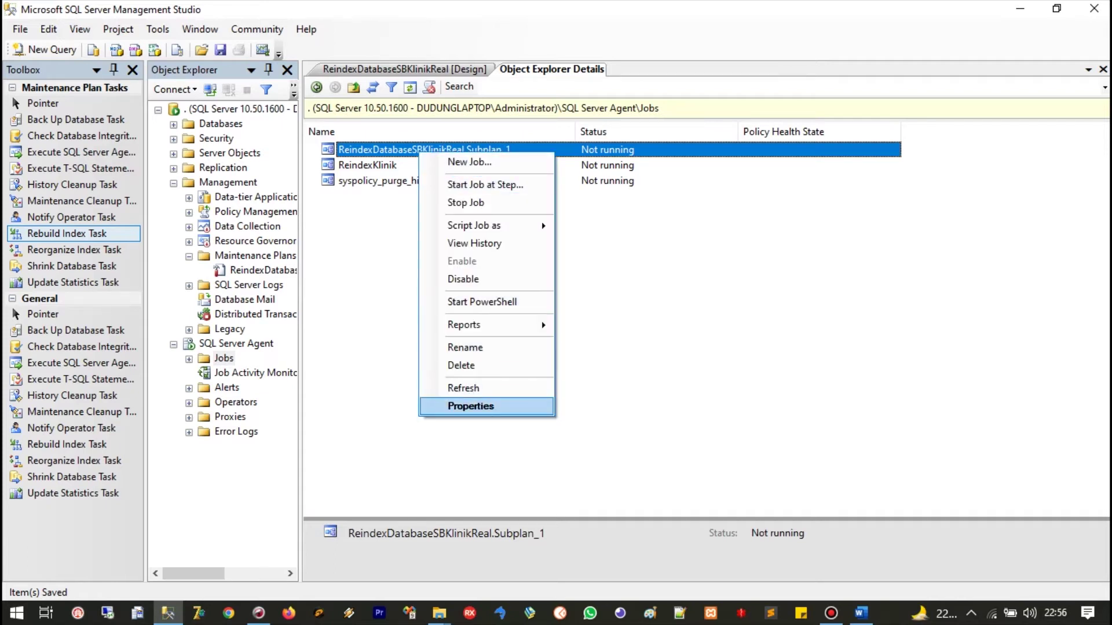
{"action": "left_click", "coordinate": [470, 406]}
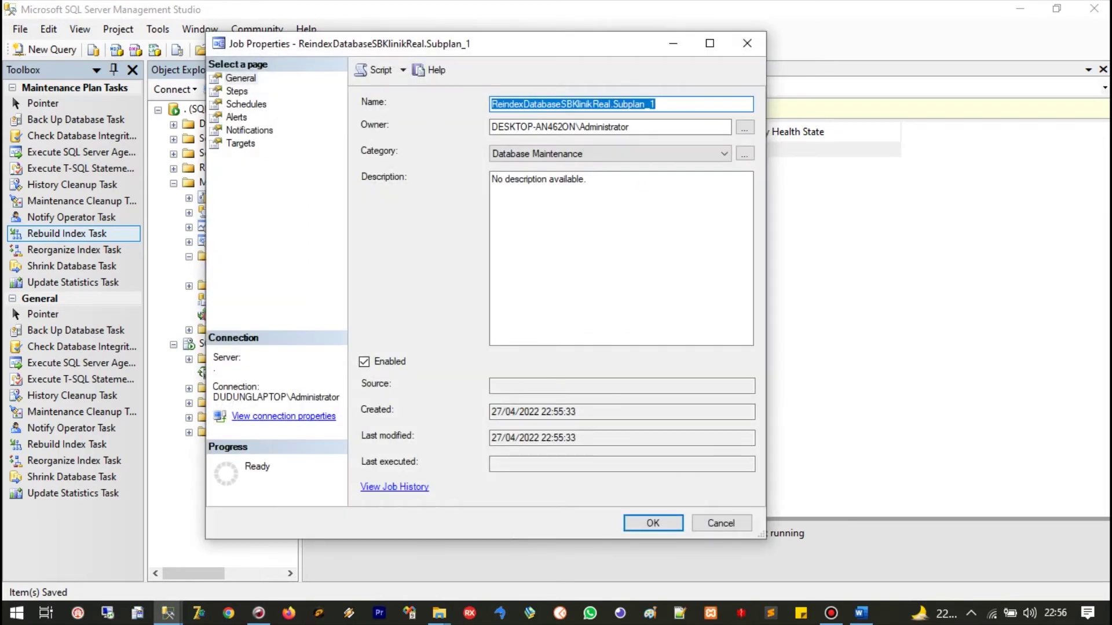
{"action": "key", "text": "alt+Tab"}
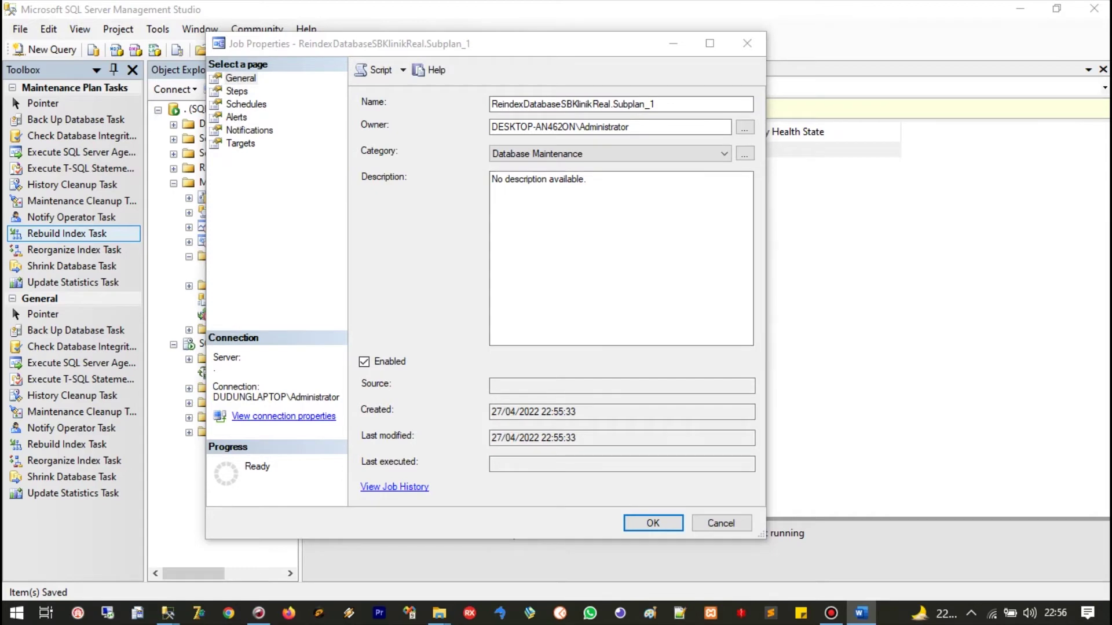
{"action": "left_click", "coordinate": [236, 92]}
{"action": "left_click", "coordinate": [246, 104]}
{"action": "left_click", "coordinate": [236, 91]}
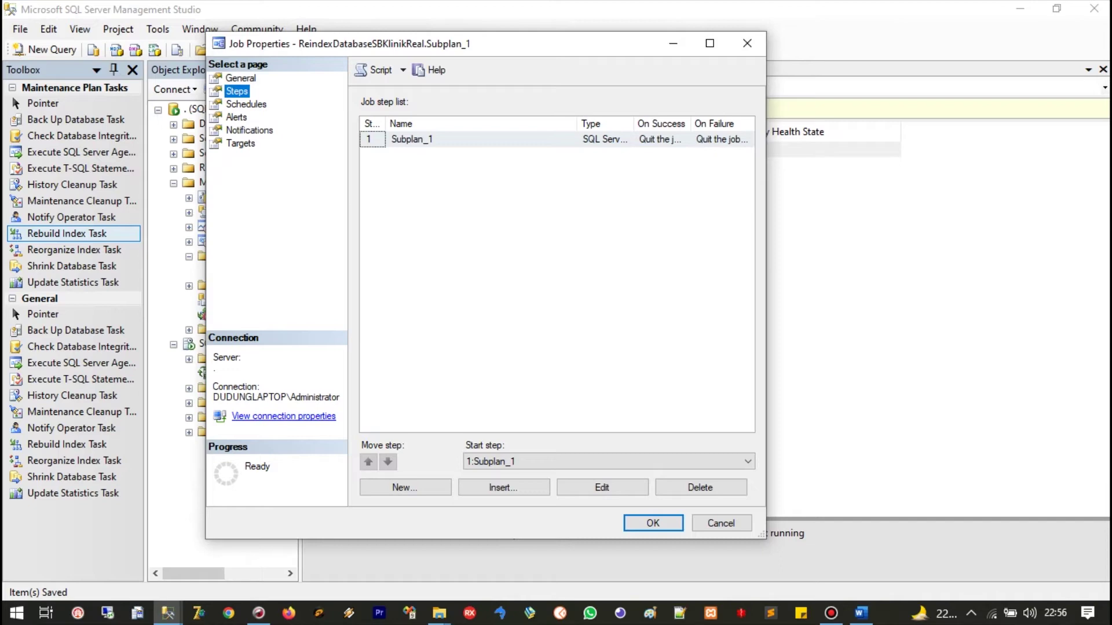
Start a new schedule for the job named "Reindesx secara berkala" and set it to occur daily
{"action": "left_click", "coordinate": [246, 104]}
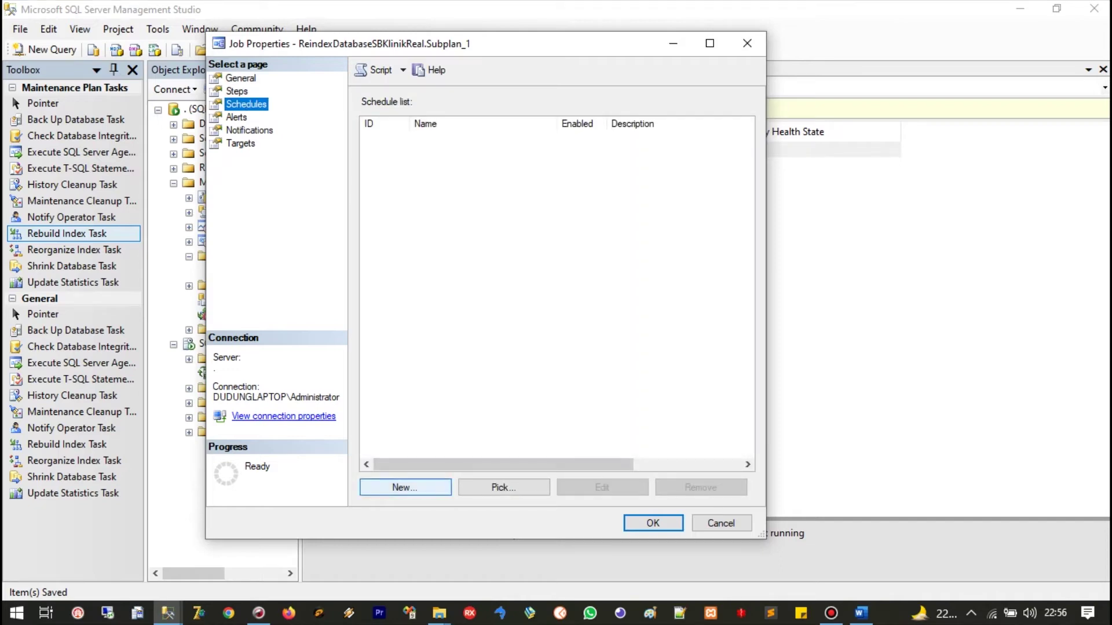
{"action": "left_click", "coordinate": [405, 487]}
{"action": "key", "text": "alt+Tab"}
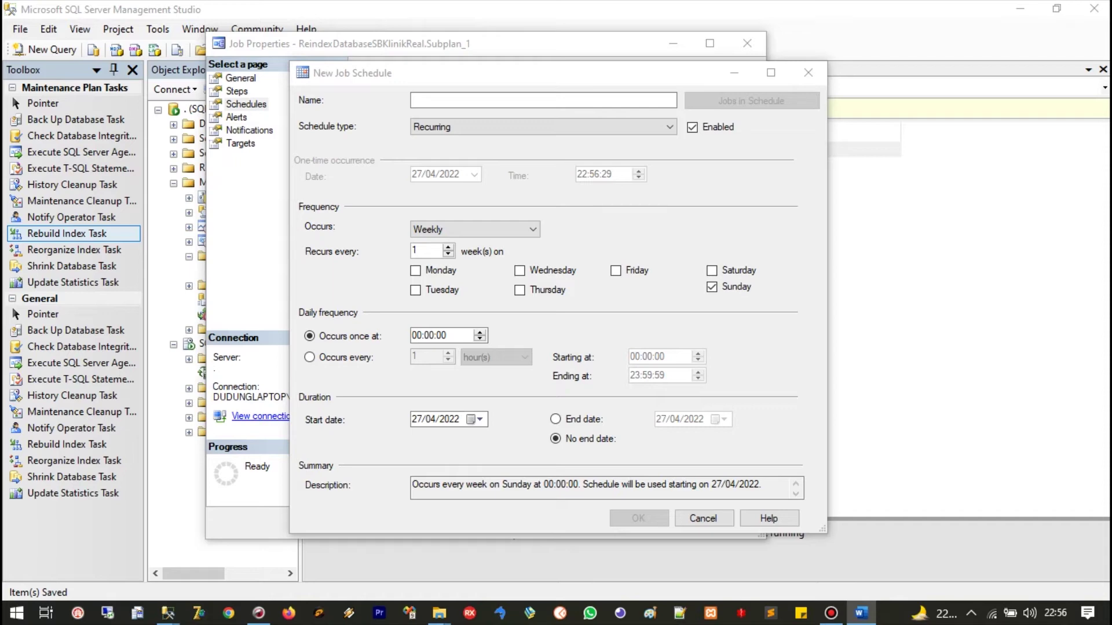
{"action": "key", "text": "alt+Tab"}
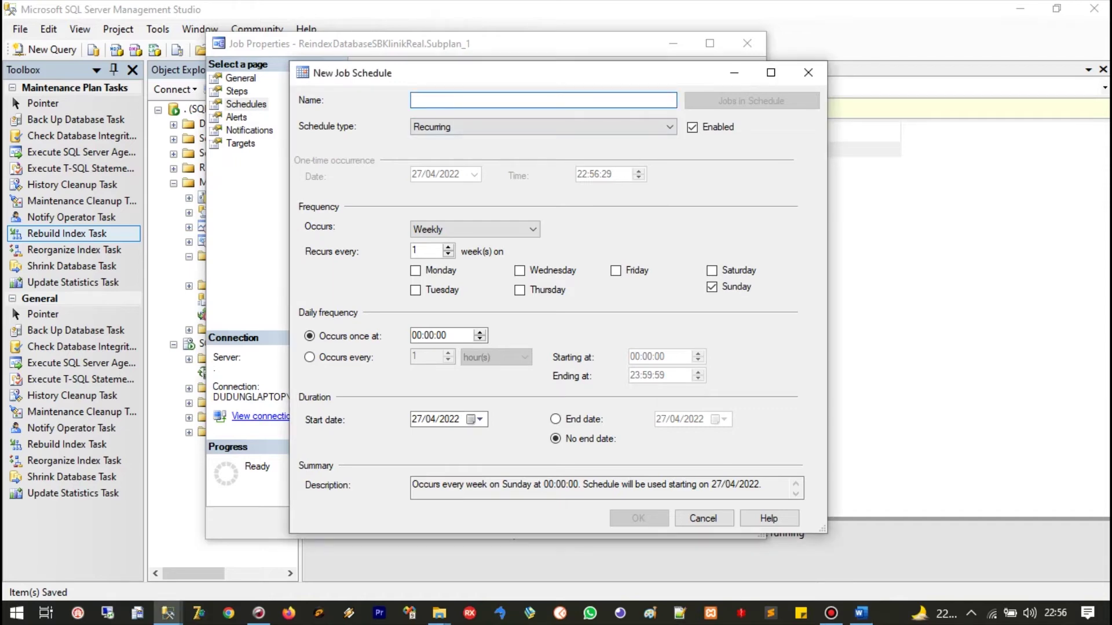
{"action": "type", "text": "R"}
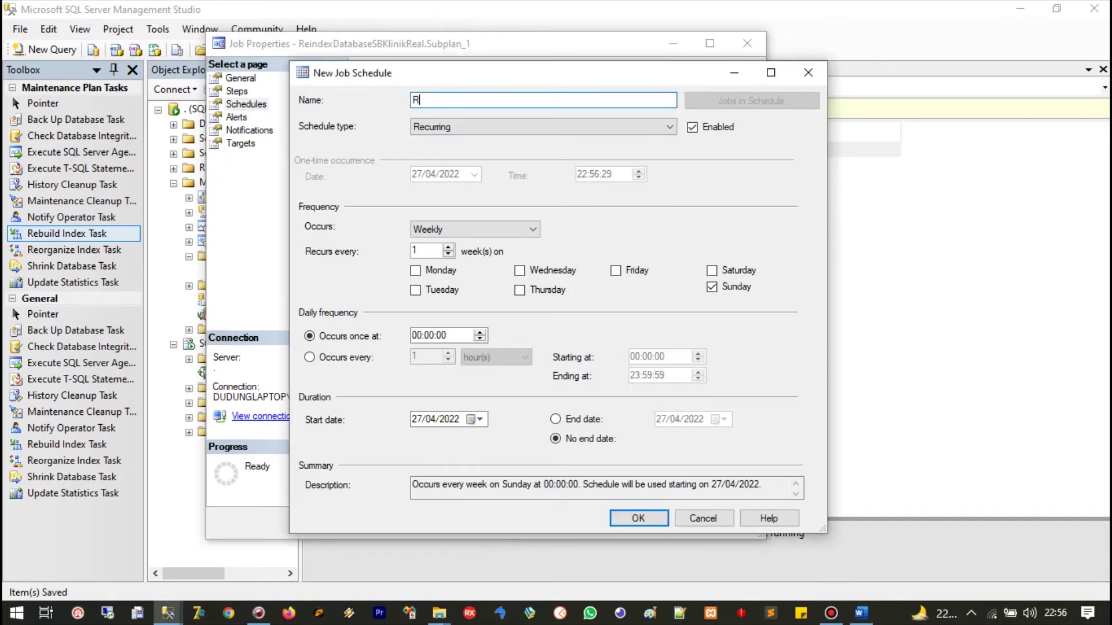
{"action": "type", "text": "eindesx secara berkala"}
{"action": "left_click", "coordinate": [475, 230]}
{"action": "left_click", "coordinate": [453, 245]}
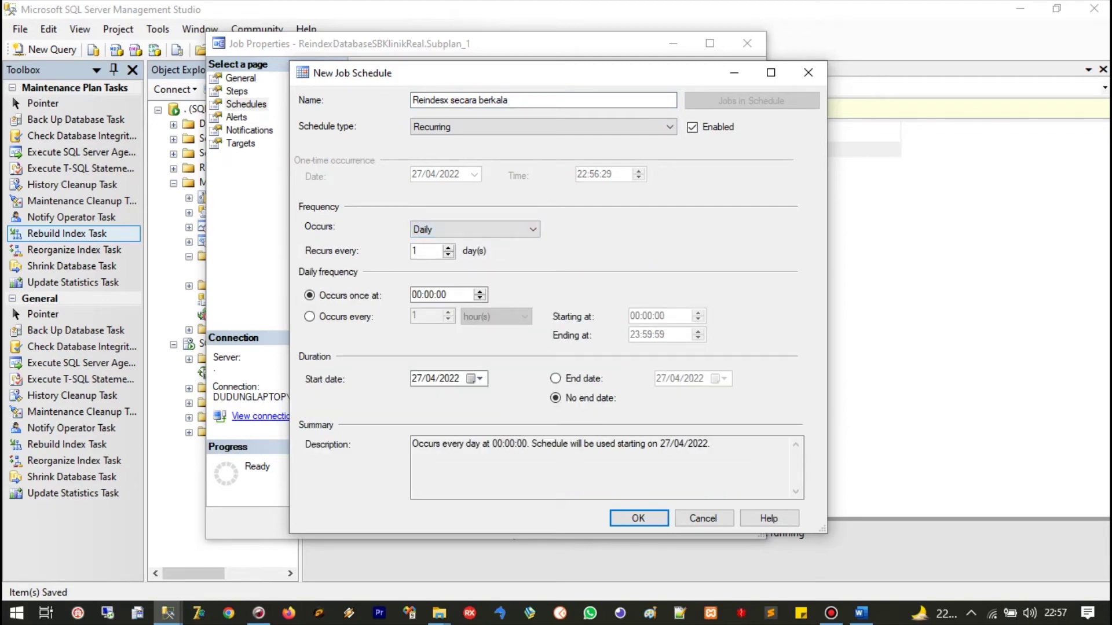
{"action": "left_click", "coordinate": [475, 230]}
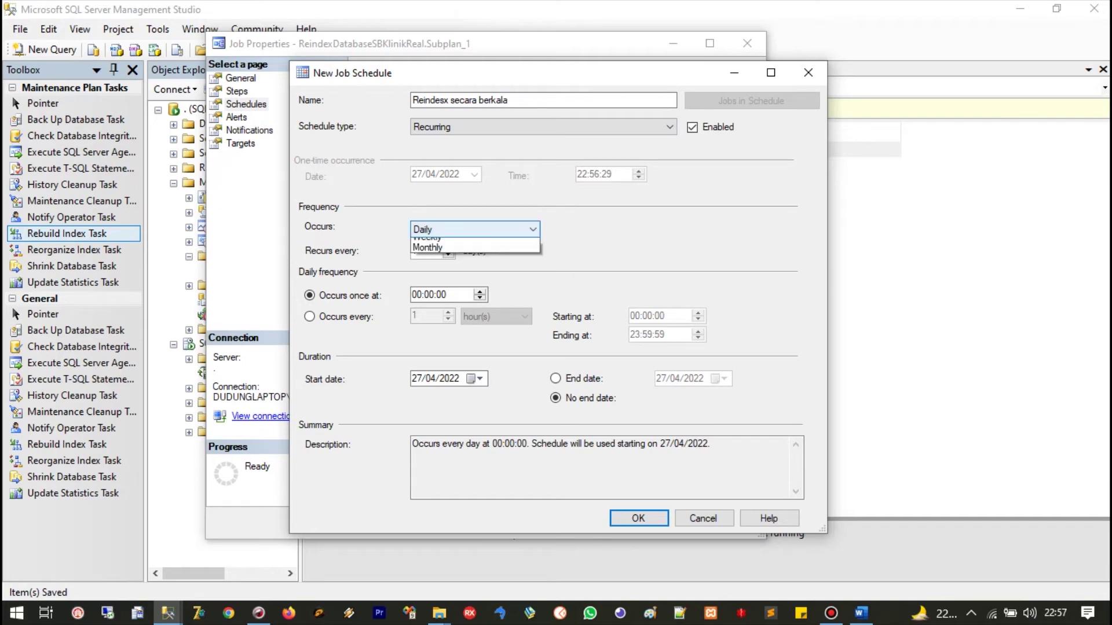
{"action": "left_click", "coordinate": [427, 255]}
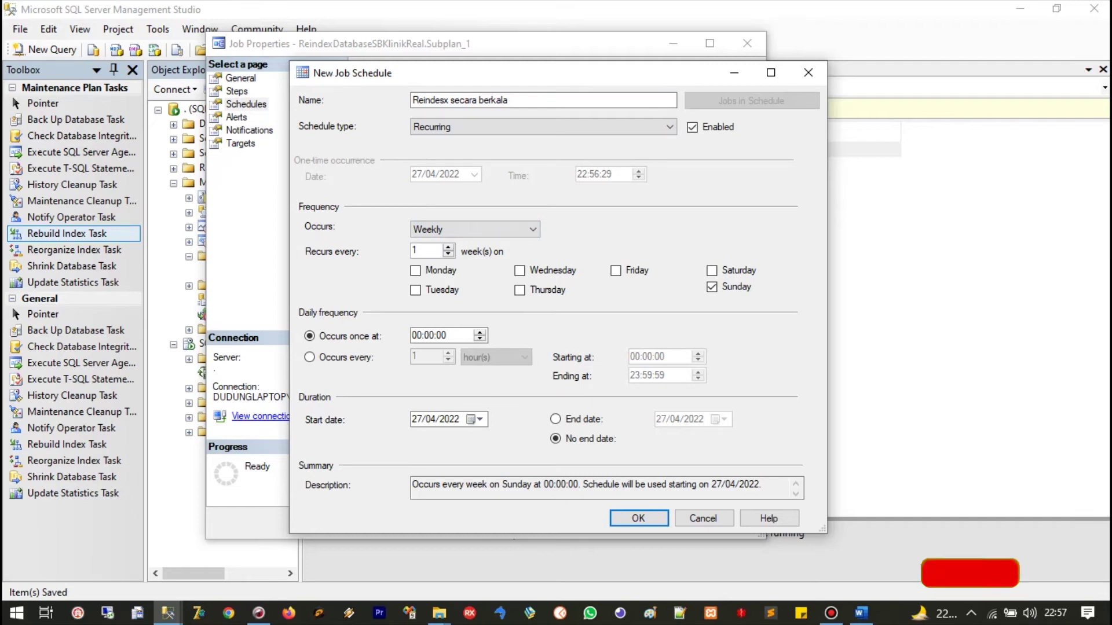
{"action": "left_click", "coordinate": [474, 230]}
{"action": "left_click", "coordinate": [427, 266]}
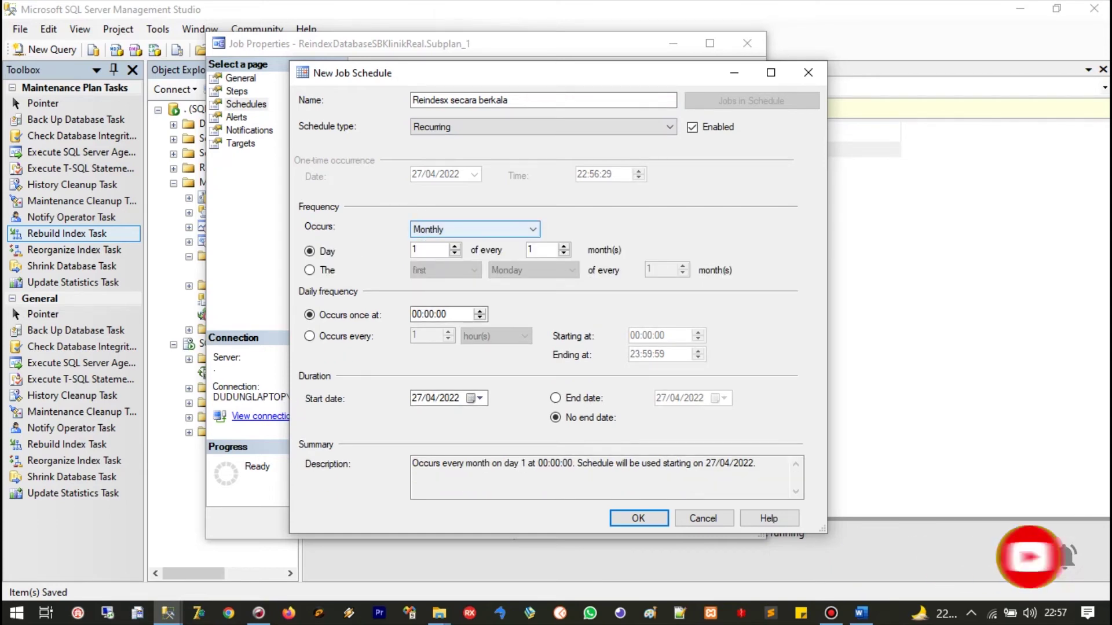
Set the job schedule to recur weekly on Wednesday and Sunday
{"action": "left_click", "coordinate": [475, 230]}
{"action": "left_click", "coordinate": [426, 255]}
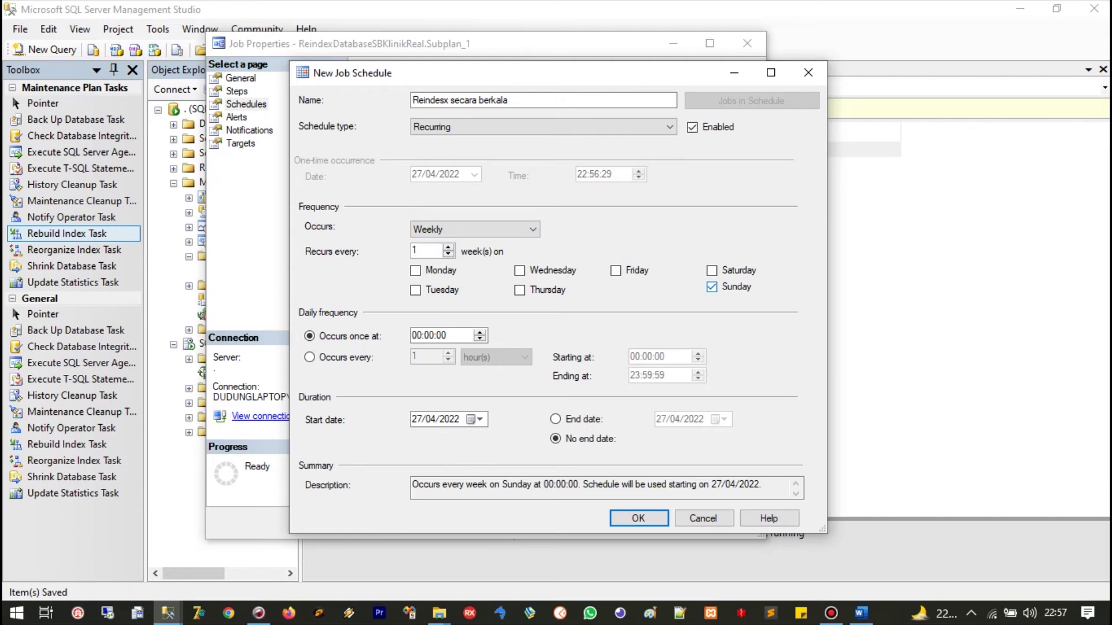
{"action": "left_click", "coordinate": [519, 271]}
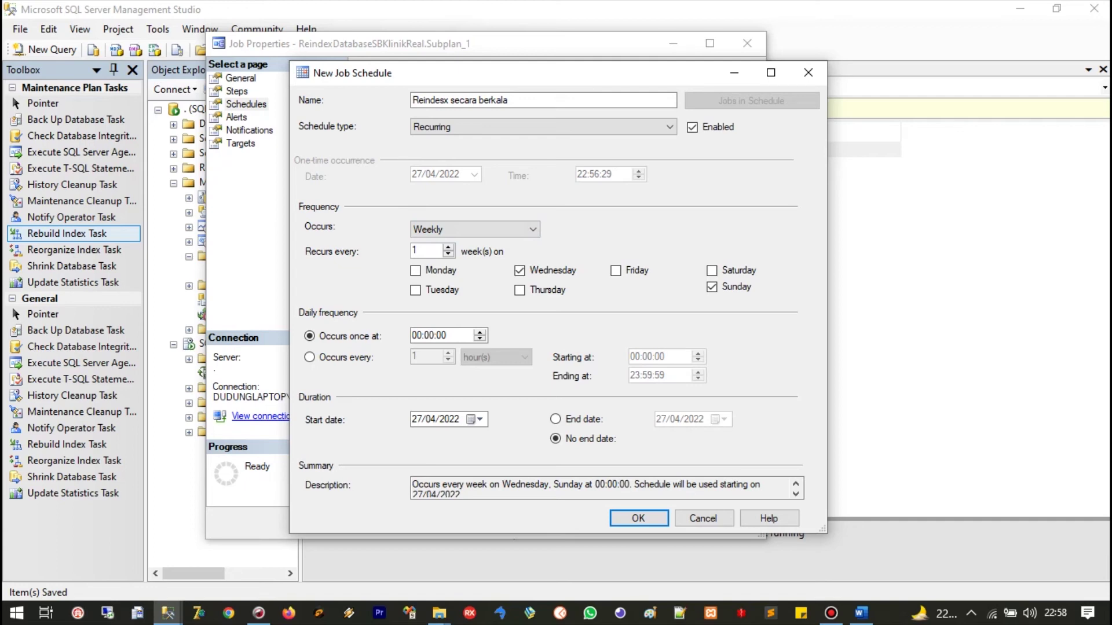
Set the schedule to occur once at 03:00:00 on its chosen days, and save it to the job
{"action": "left_click", "coordinate": [417, 336]}
{"action": "type", "text": "3"}
{"action": "left_click", "coordinate": [441, 336]}
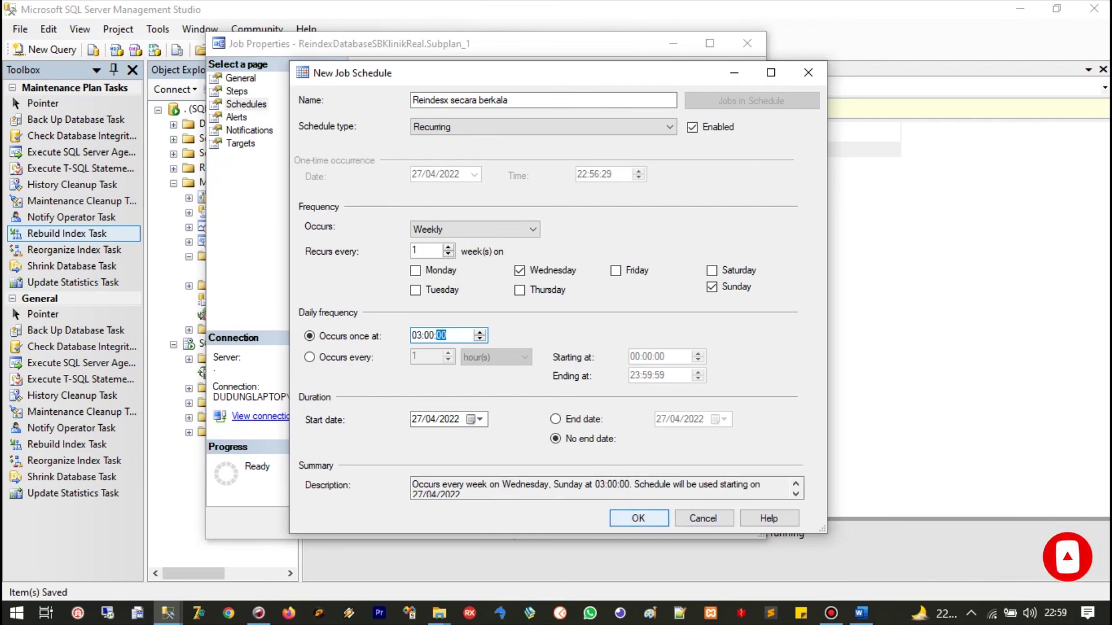
{"action": "left_click", "coordinate": [638, 518]}
{"action": "left_click", "coordinate": [643, 521]}
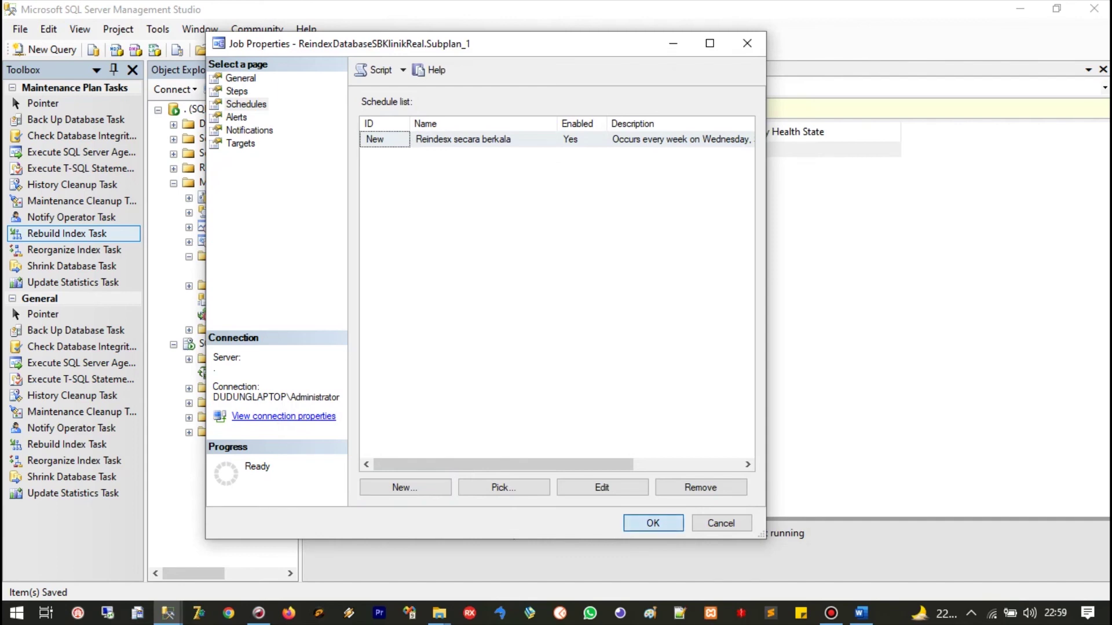